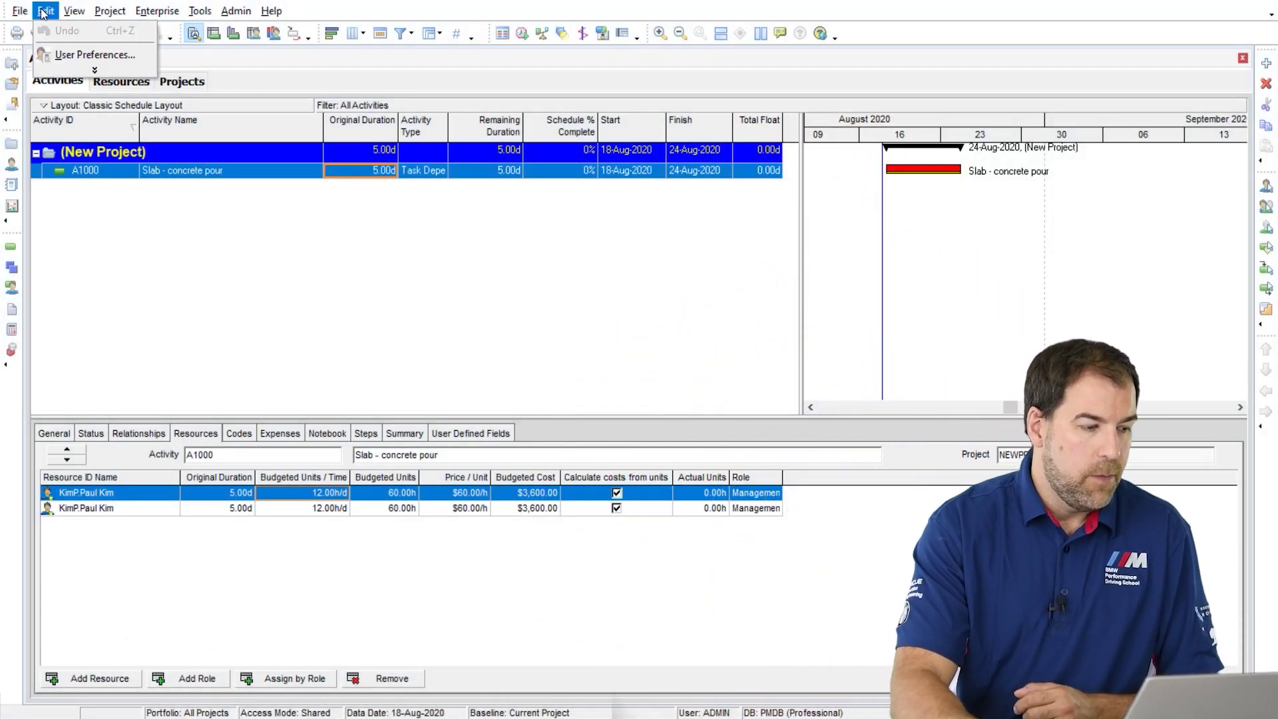
Step: Open User Preferences to the Calculations settings that preserve existing assignment units and ask each time
click(66, 56)
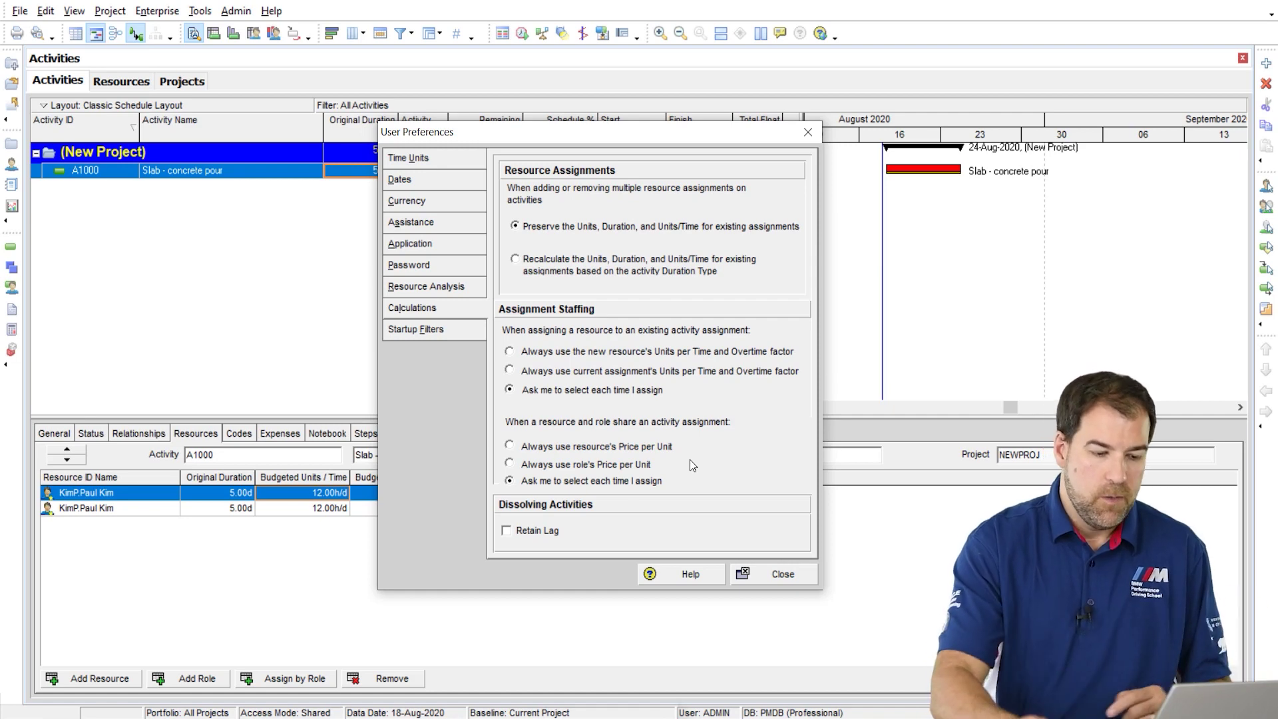
click(765, 572)
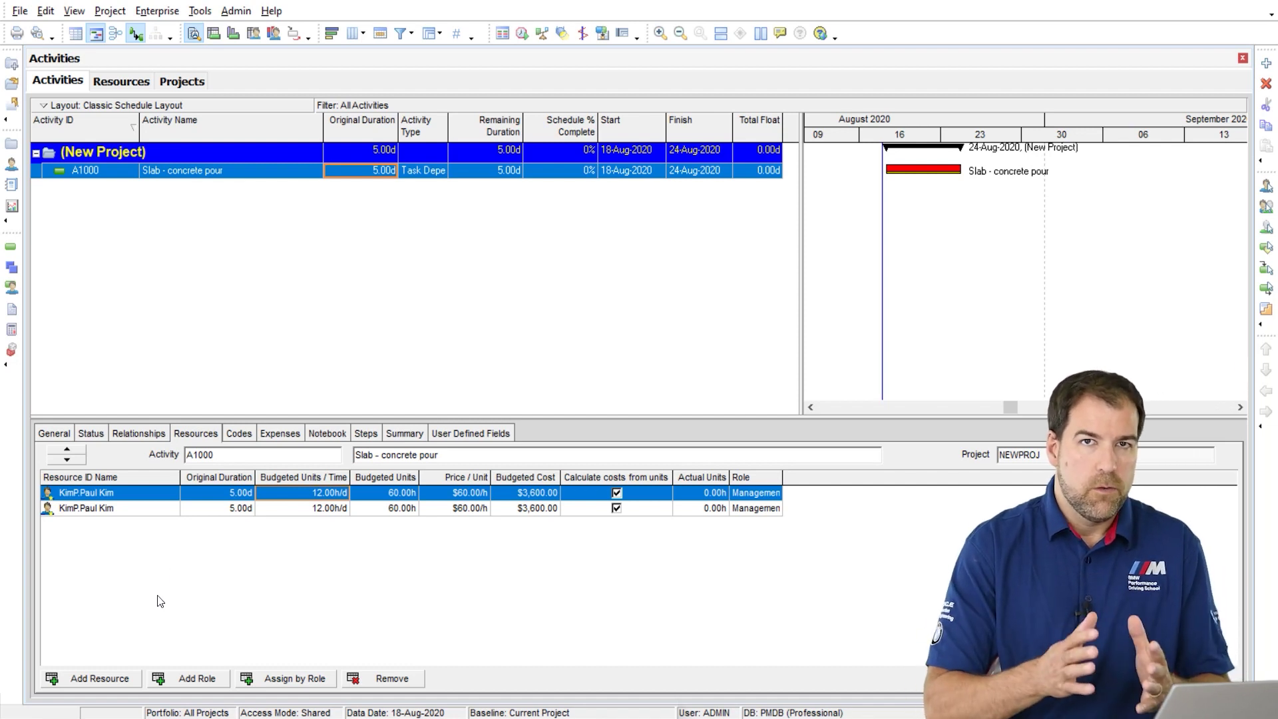
click(145, 508)
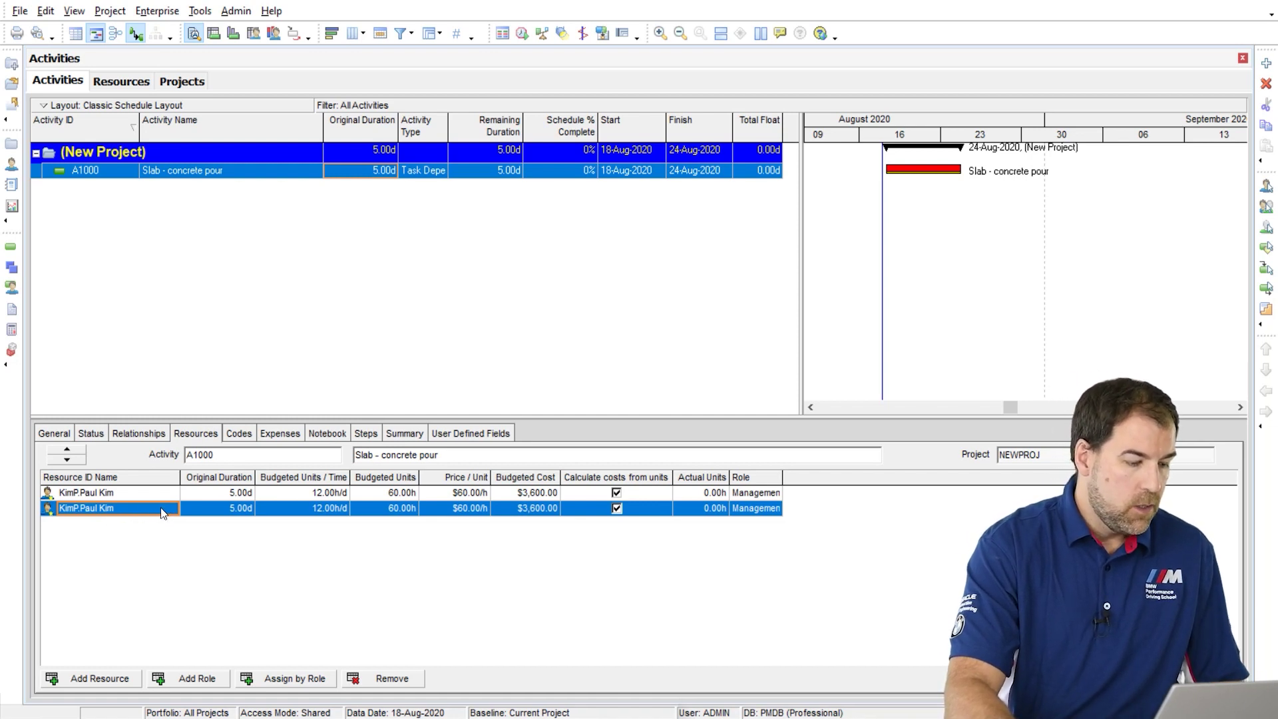
double_click(173, 509)
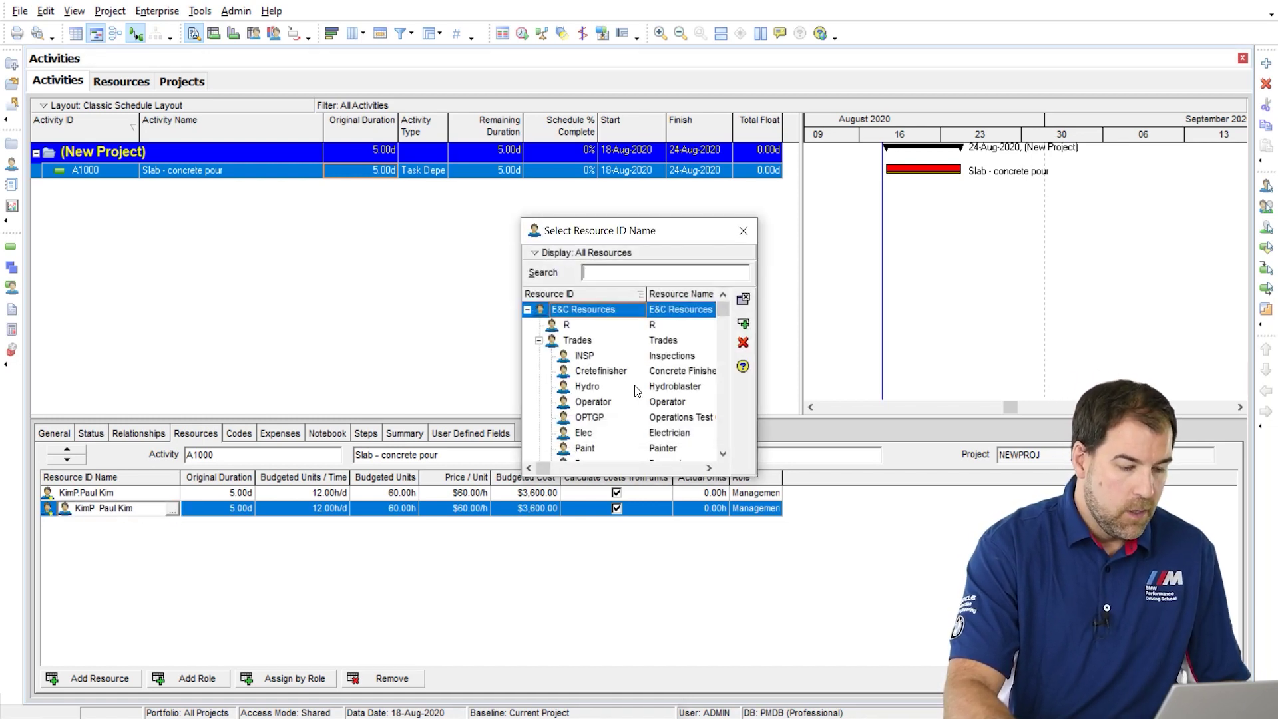
text(wen)
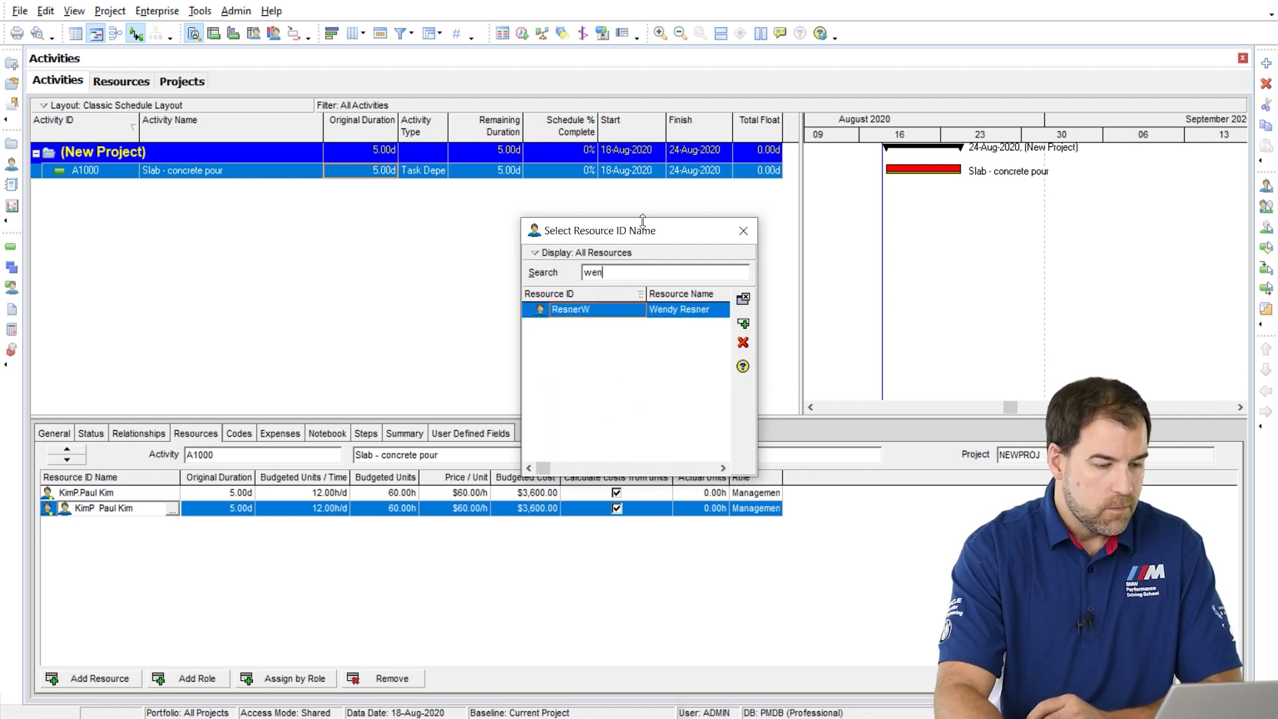
drag(649, 232, 653, 190)
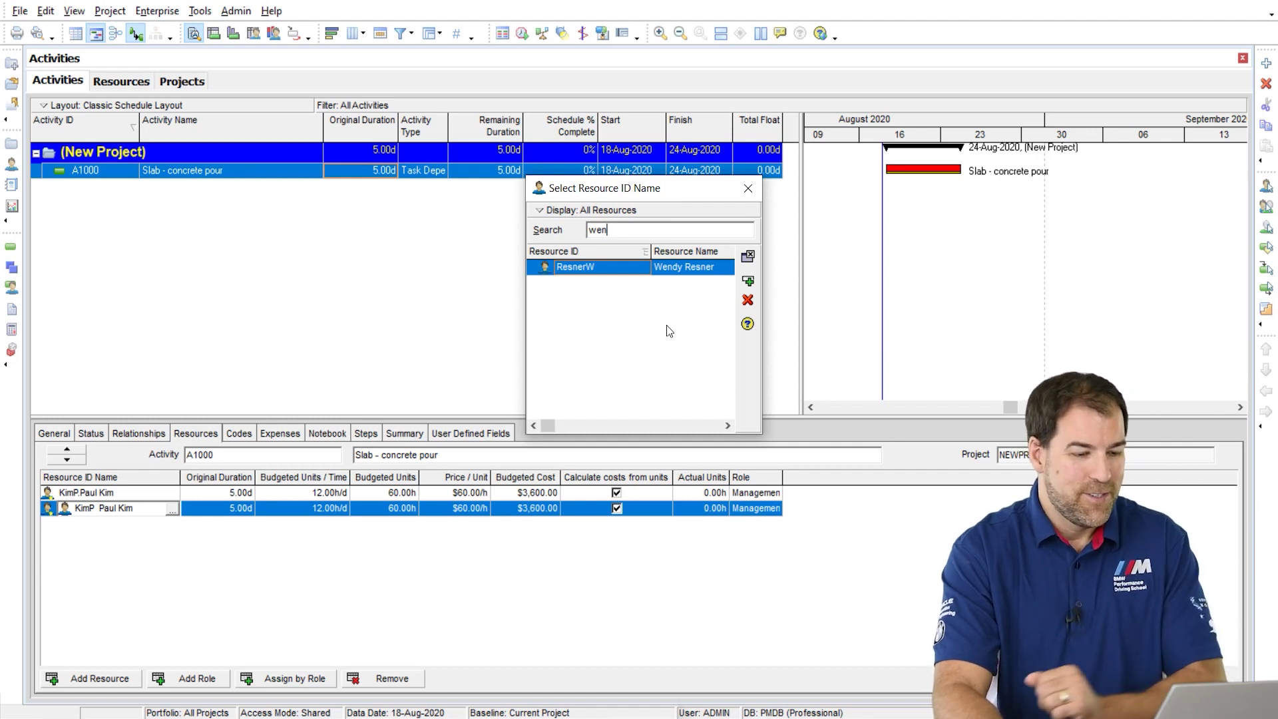
click(748, 281)
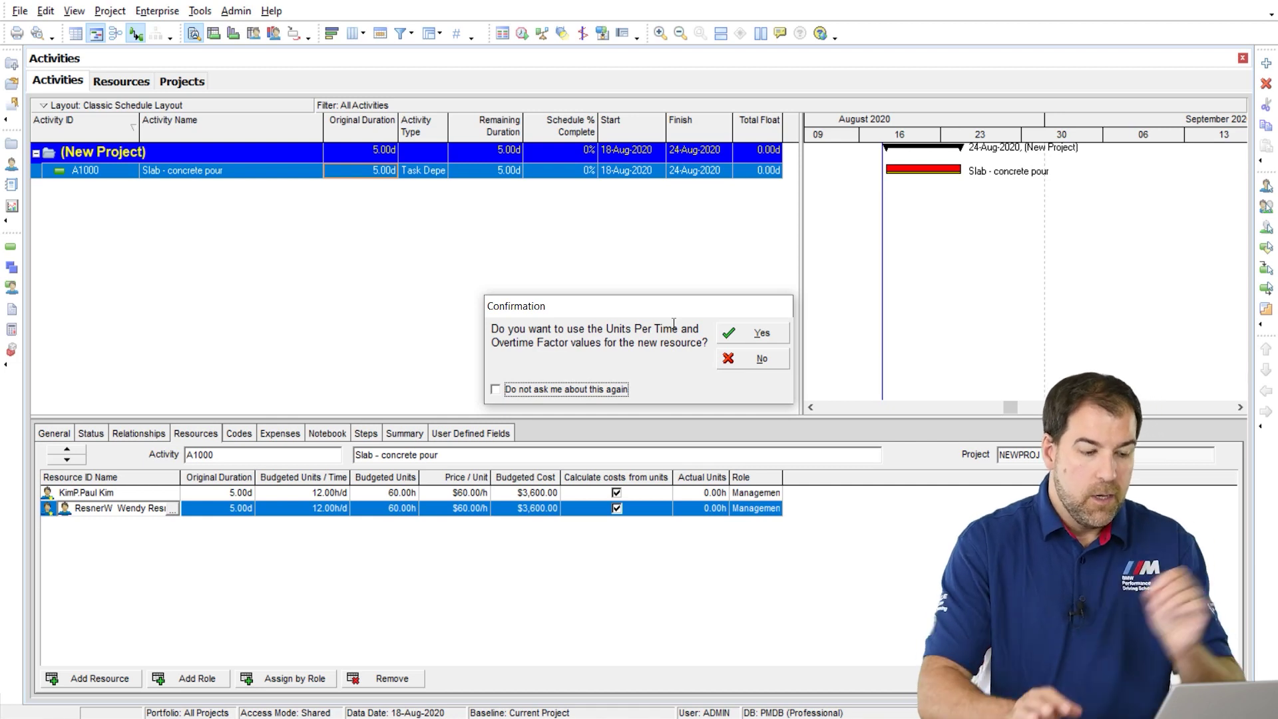
click(762, 330)
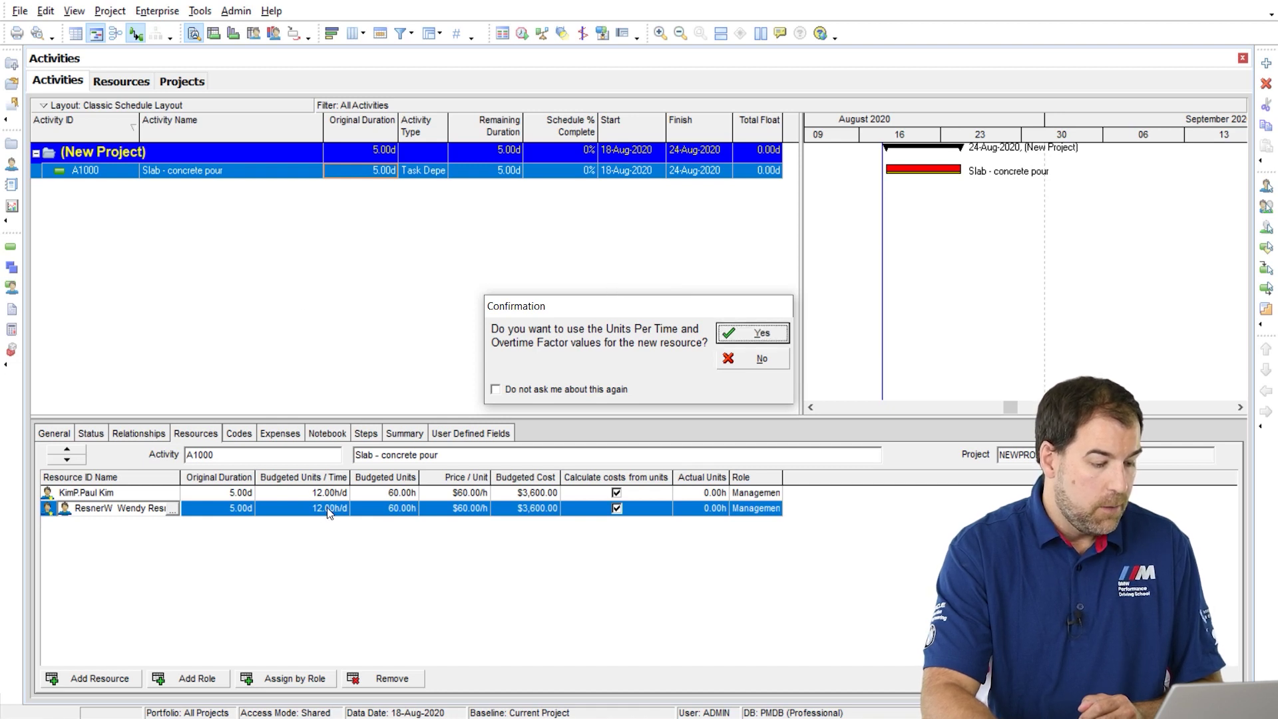
click(752, 336)
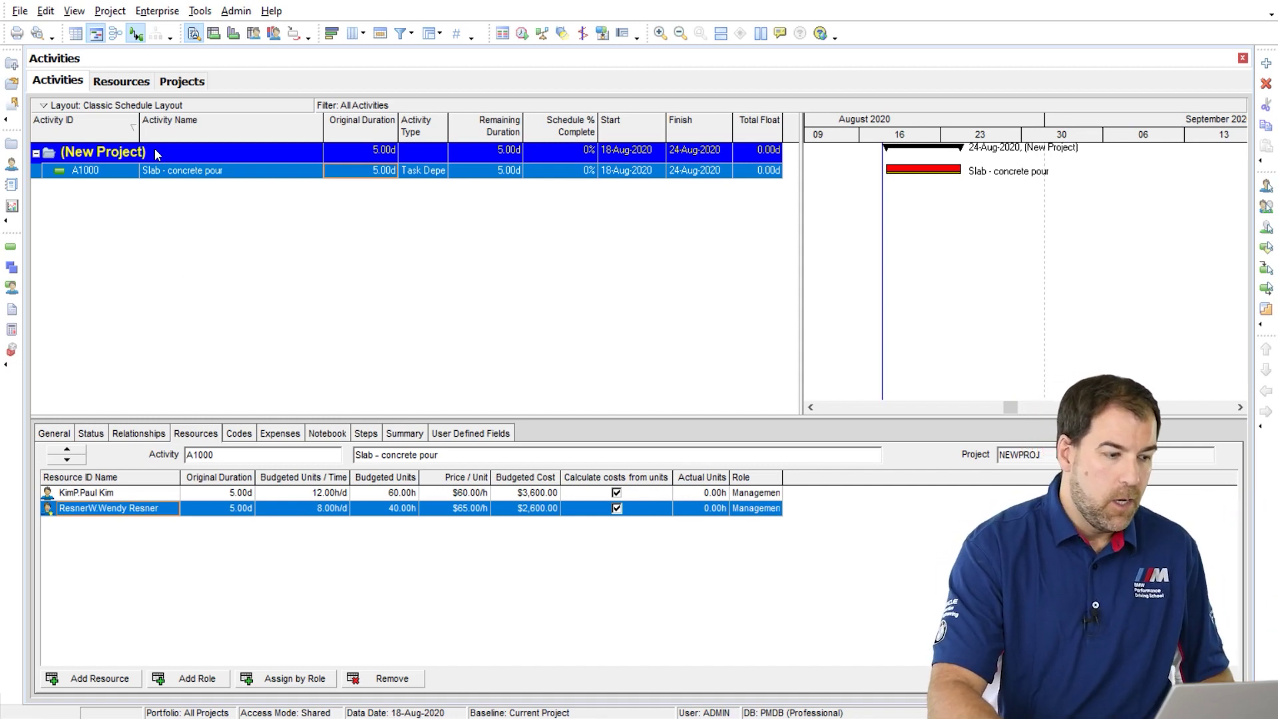
click(129, 82)
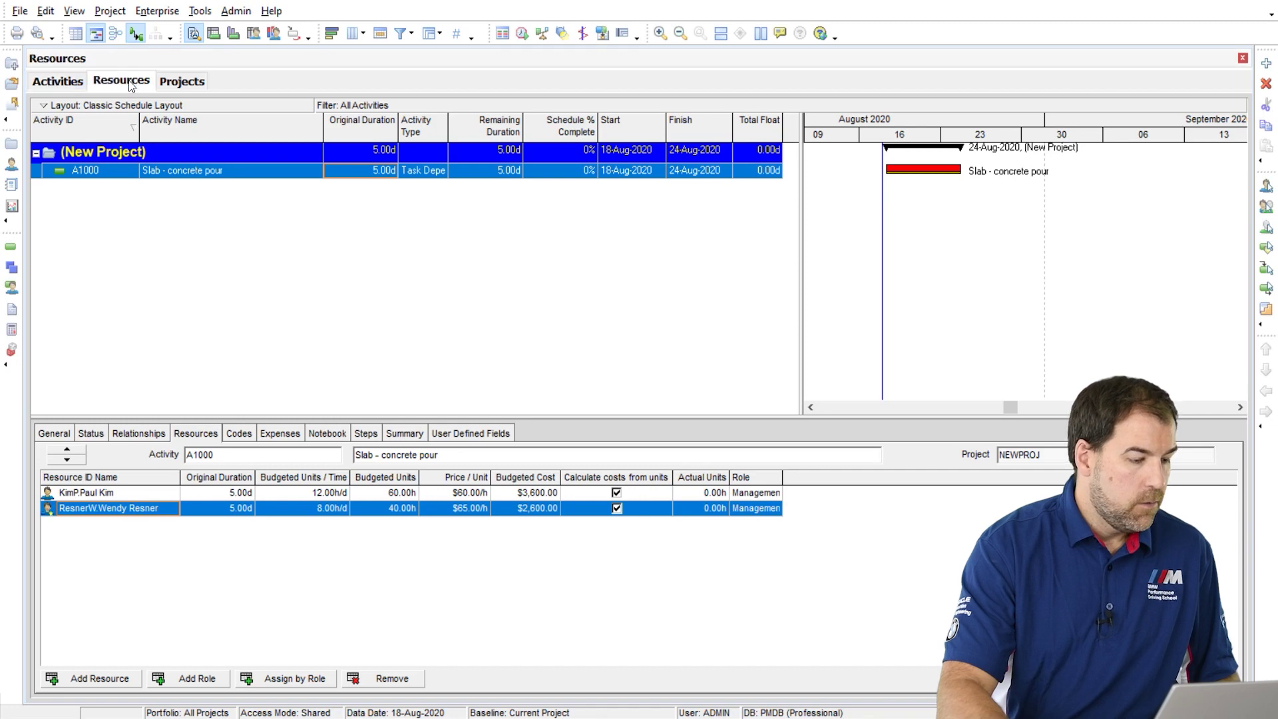
scroll(185, 343, down, 1)
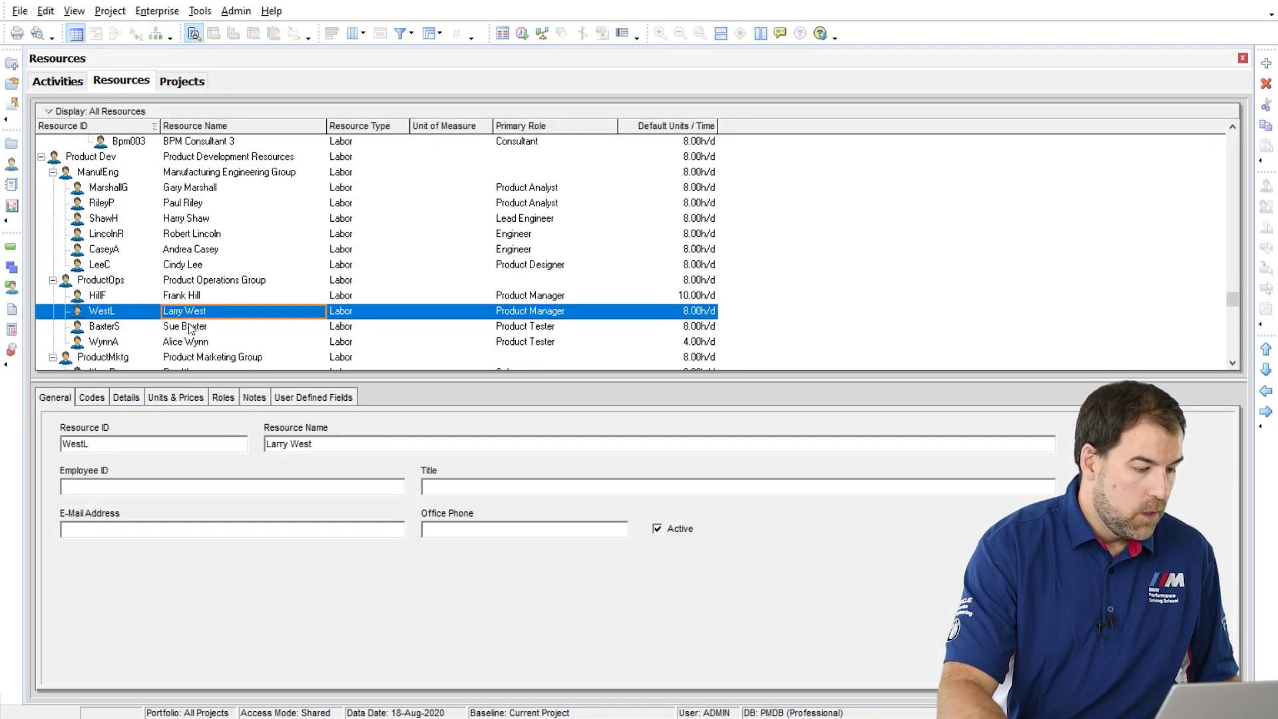
scroll(193, 292, down, 2)
scroll(194, 289, up, 2)
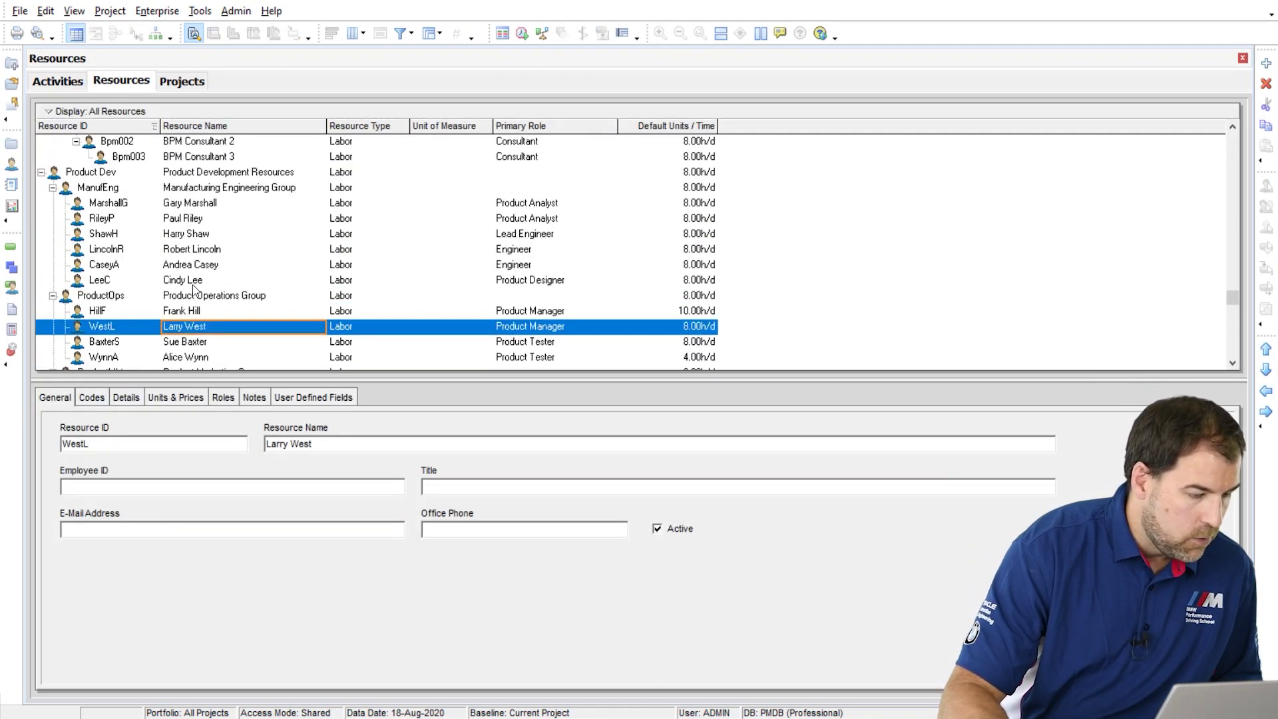
scroll(194, 289, up, 8)
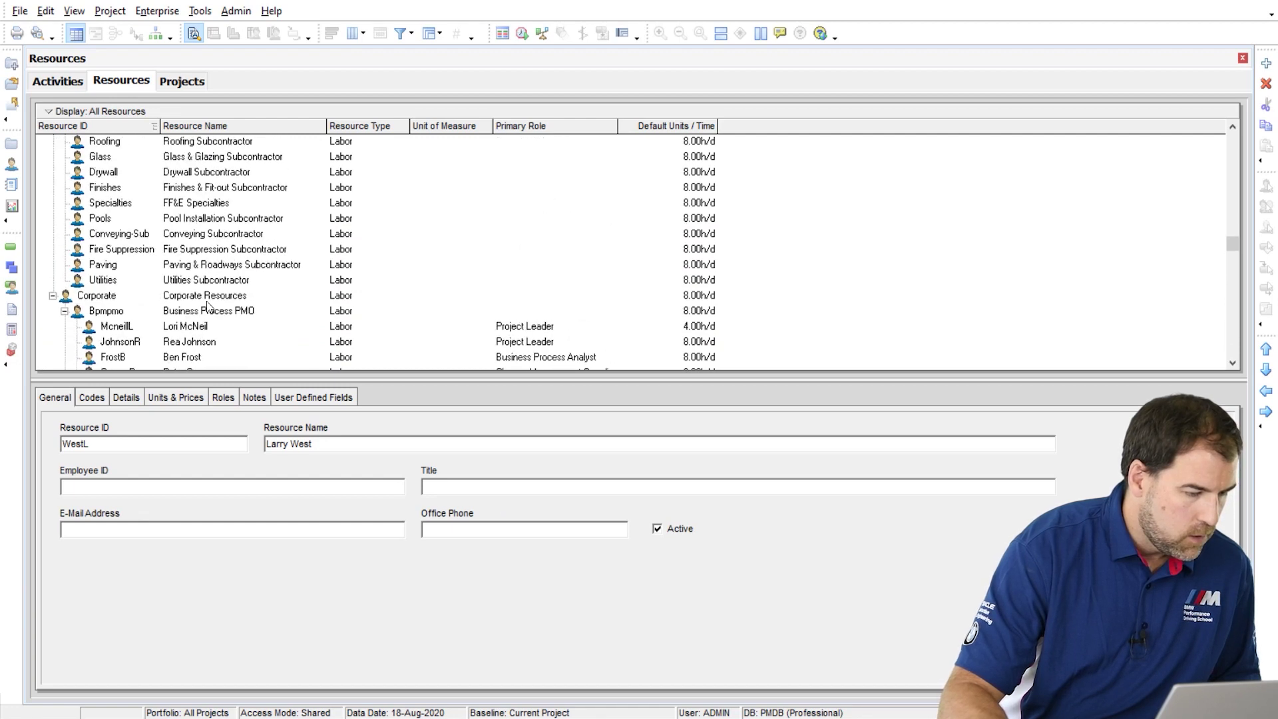
scroll(208, 306, up, 6)
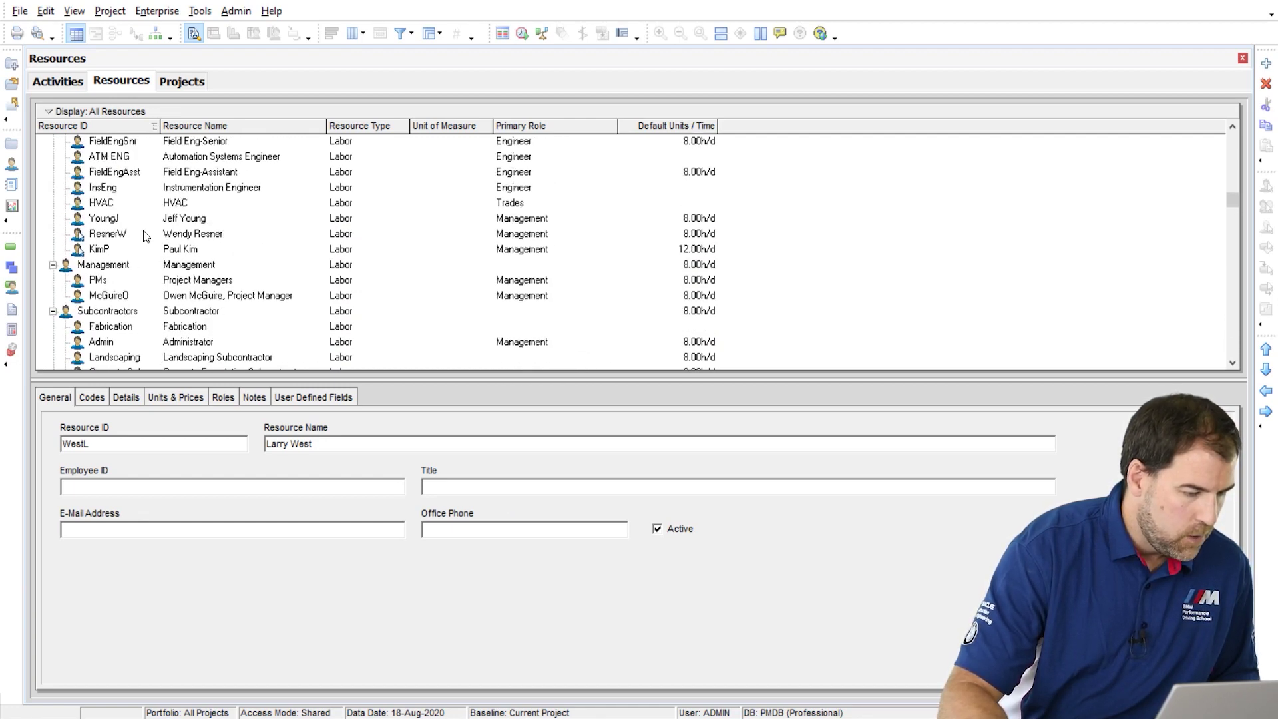
click(116, 235)
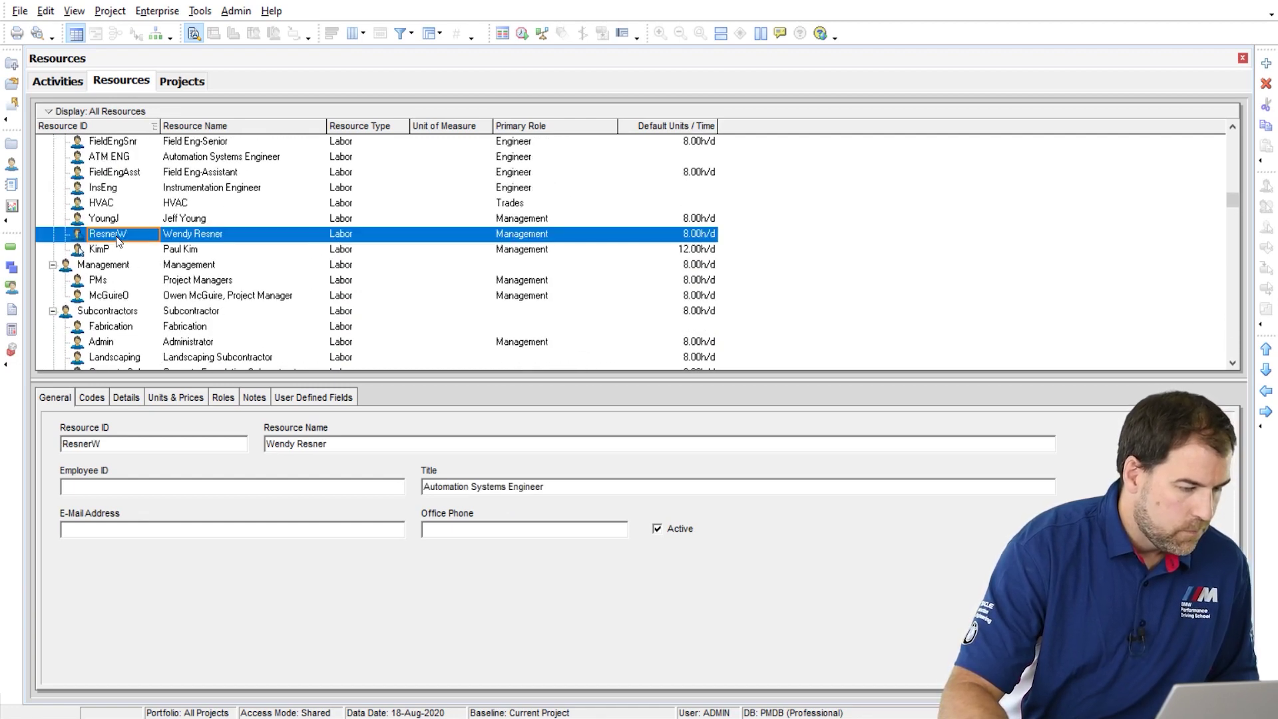
Step: Check her 8.00h/d default units and $65.00/h price, then return to Activities
click(126, 398)
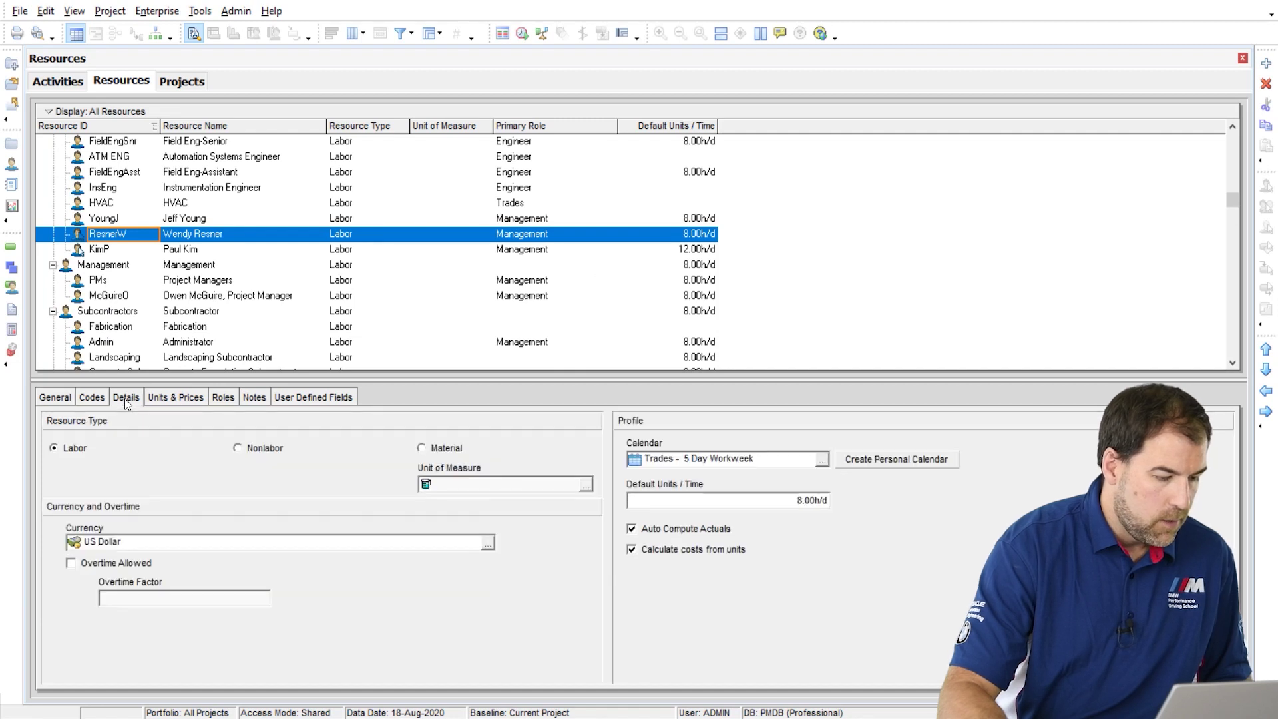
click(729, 500)
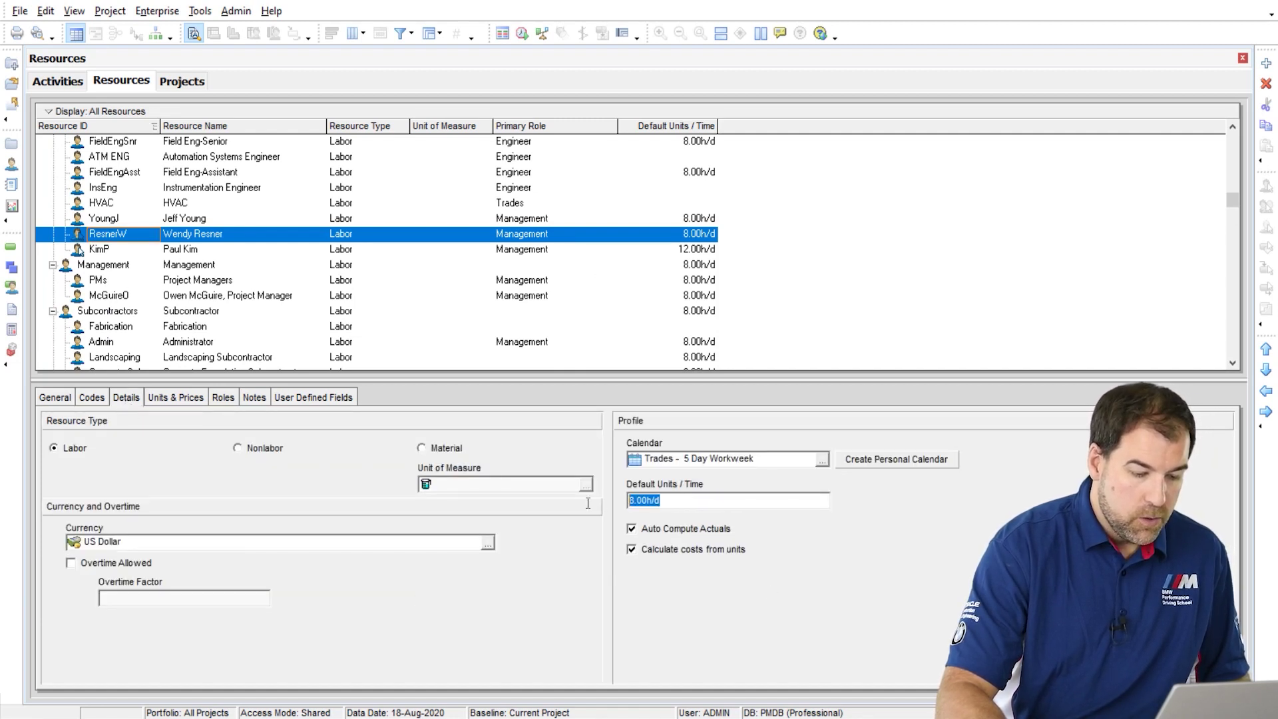
click(725, 499)
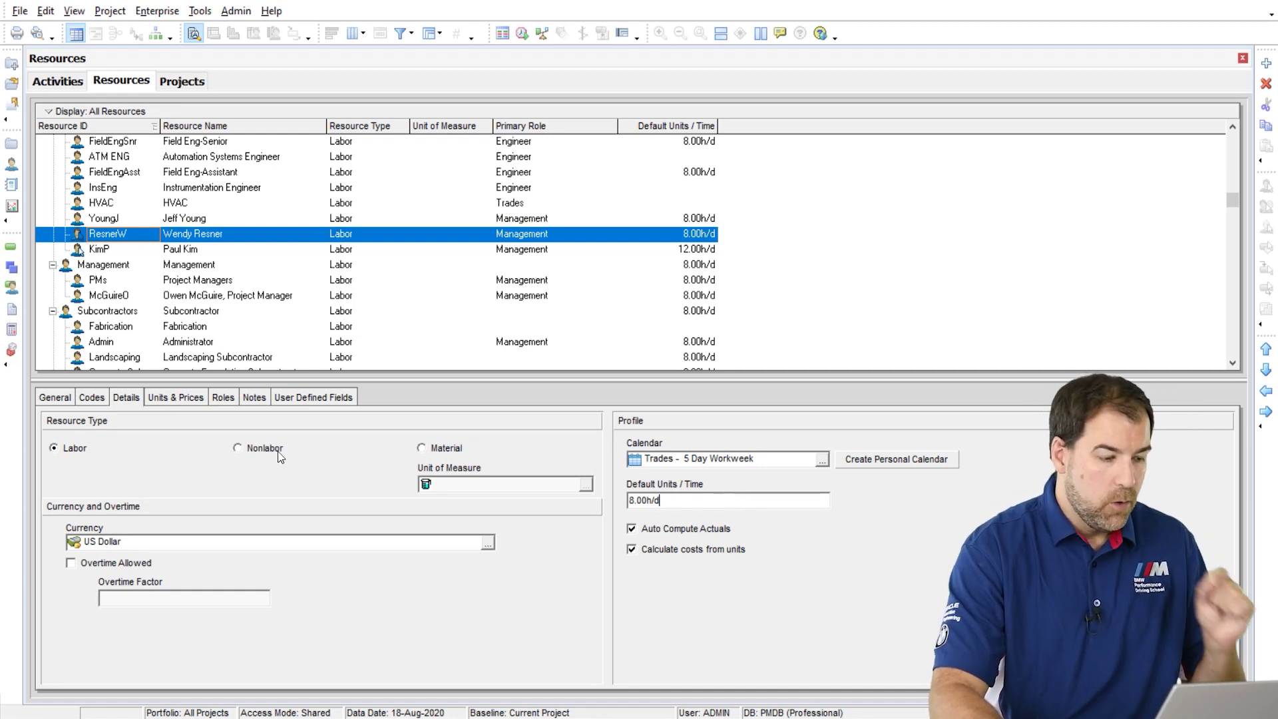
click(176, 398)
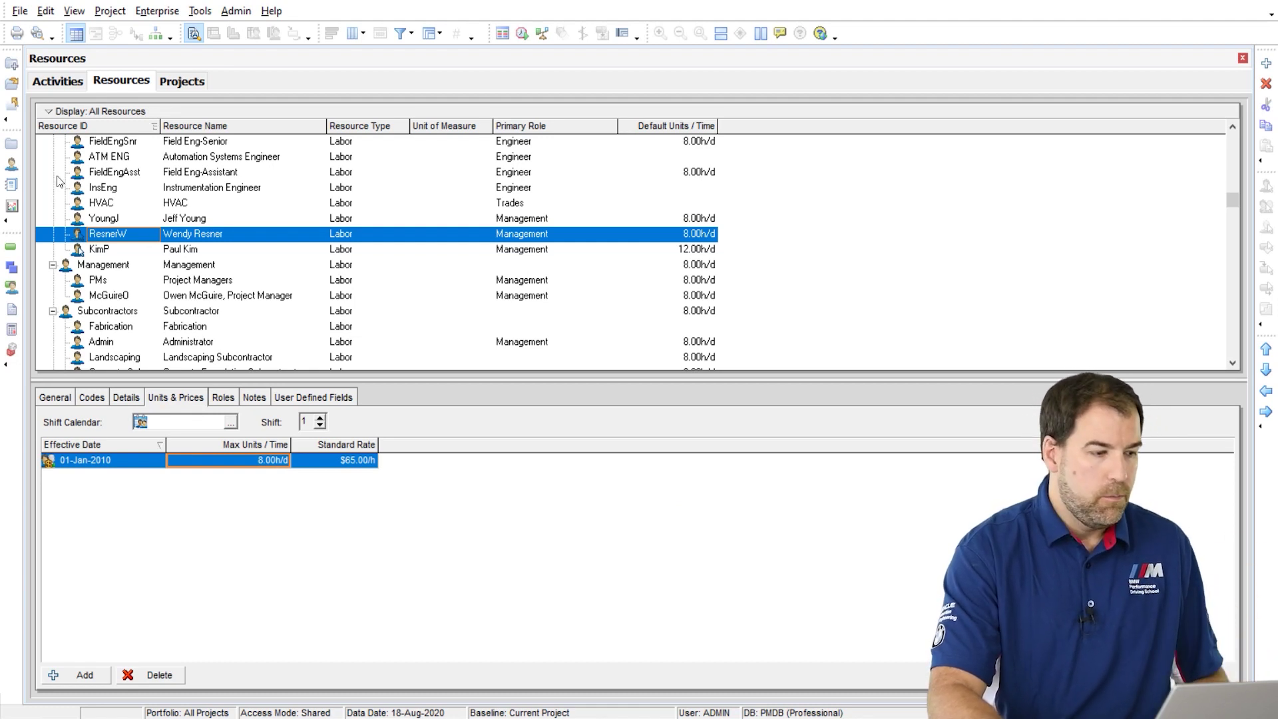
click(61, 80)
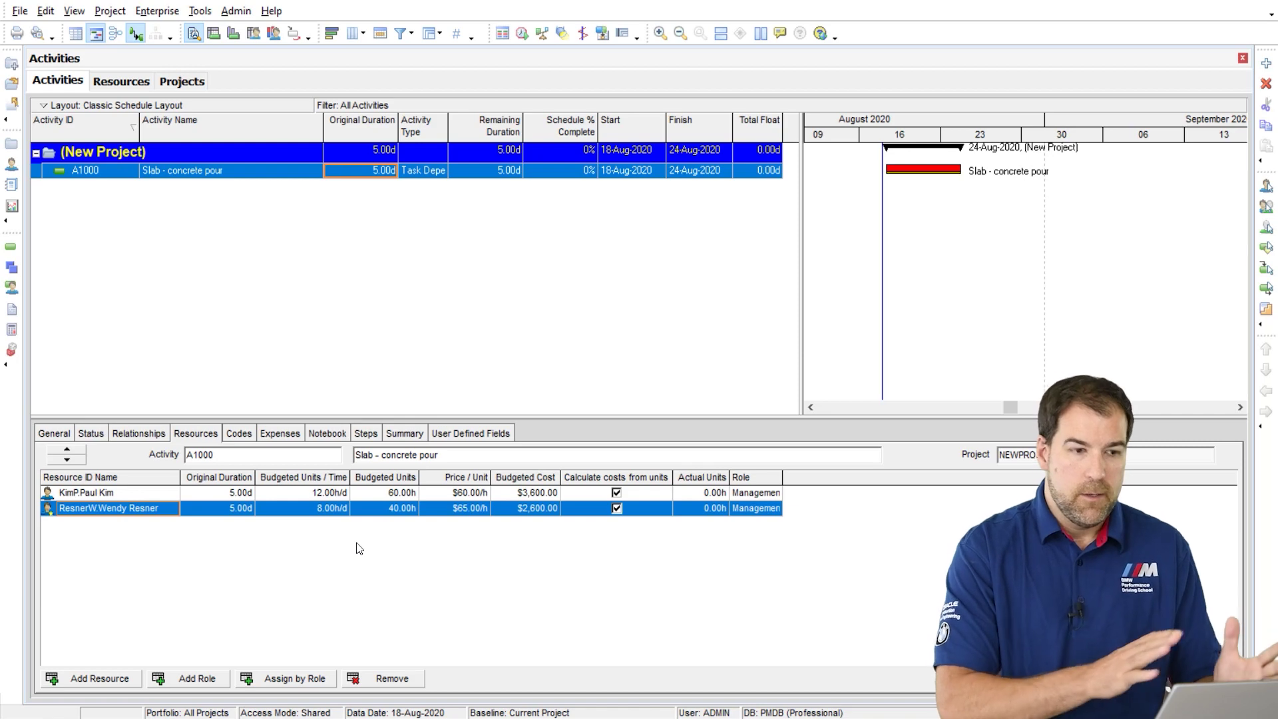
Step: Set the Calculations preference to 'Always use resource's Price per Unit' and close preferences
click(47, 12)
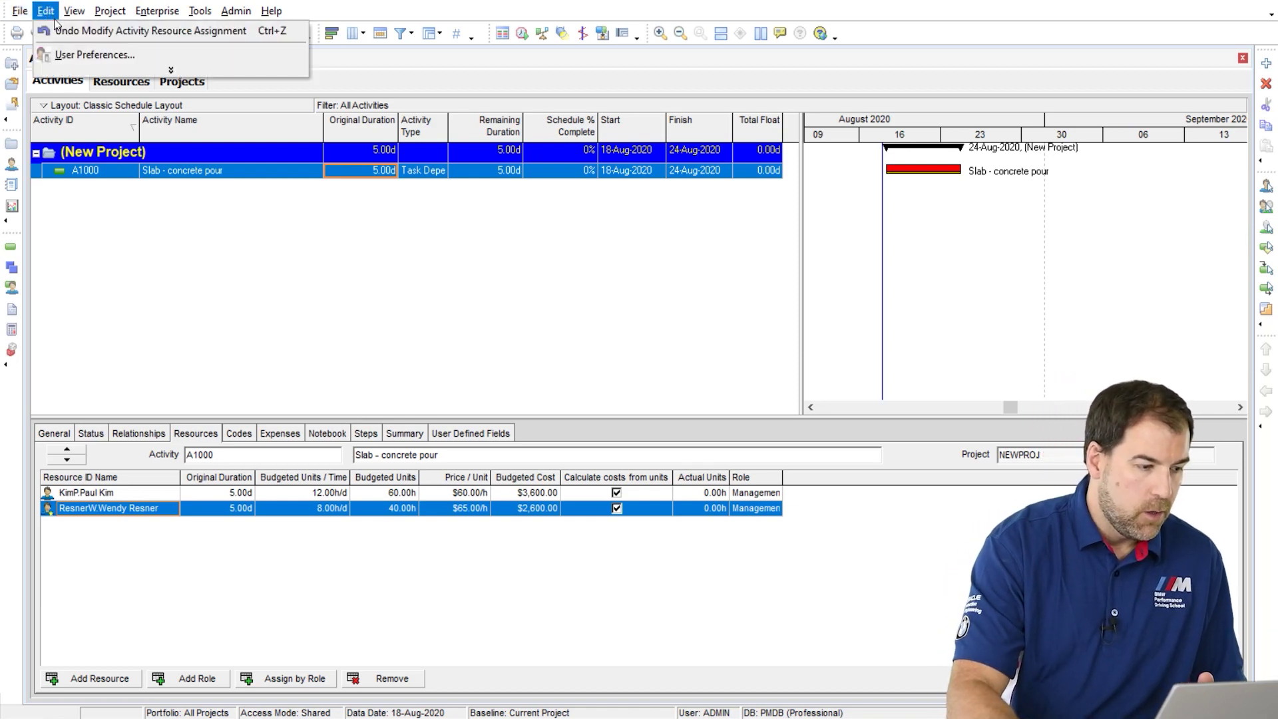
click(72, 55)
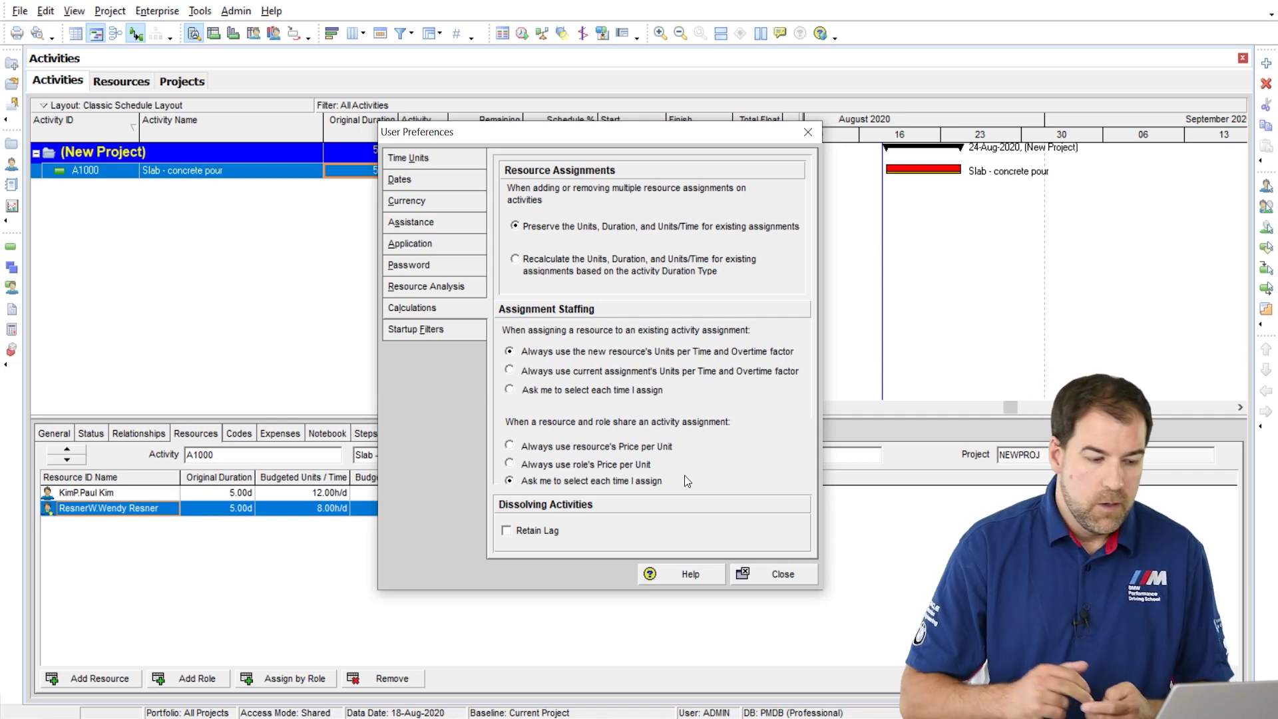
click(543, 449)
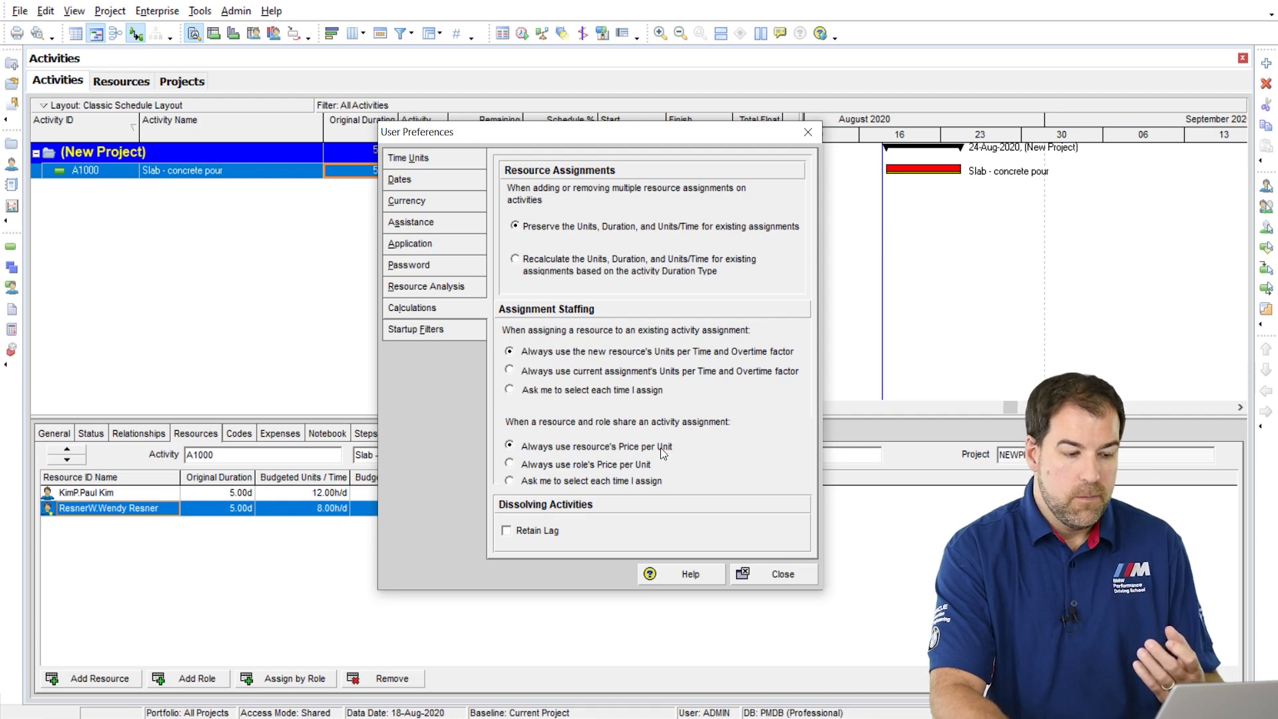
click(766, 575)
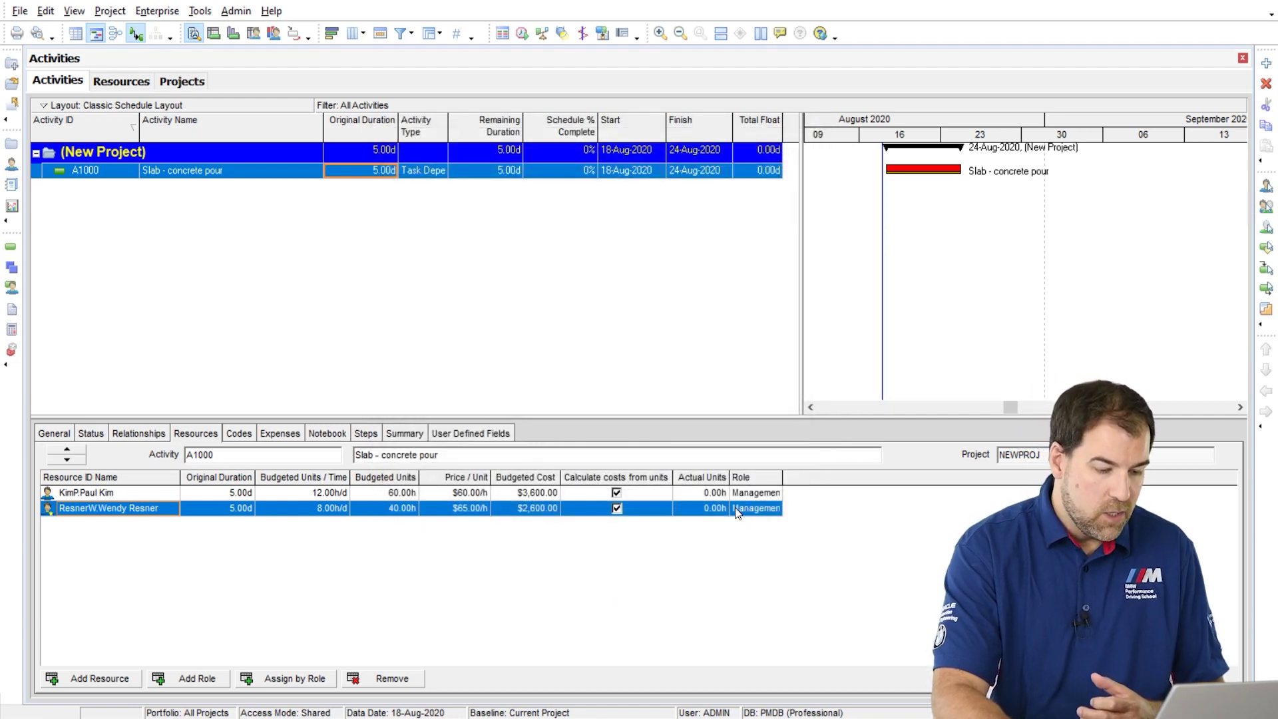
Step: Widen the Role column, then review the E&C.Manage role's $185.00/h price and limits
drag(784, 478, 842, 479)
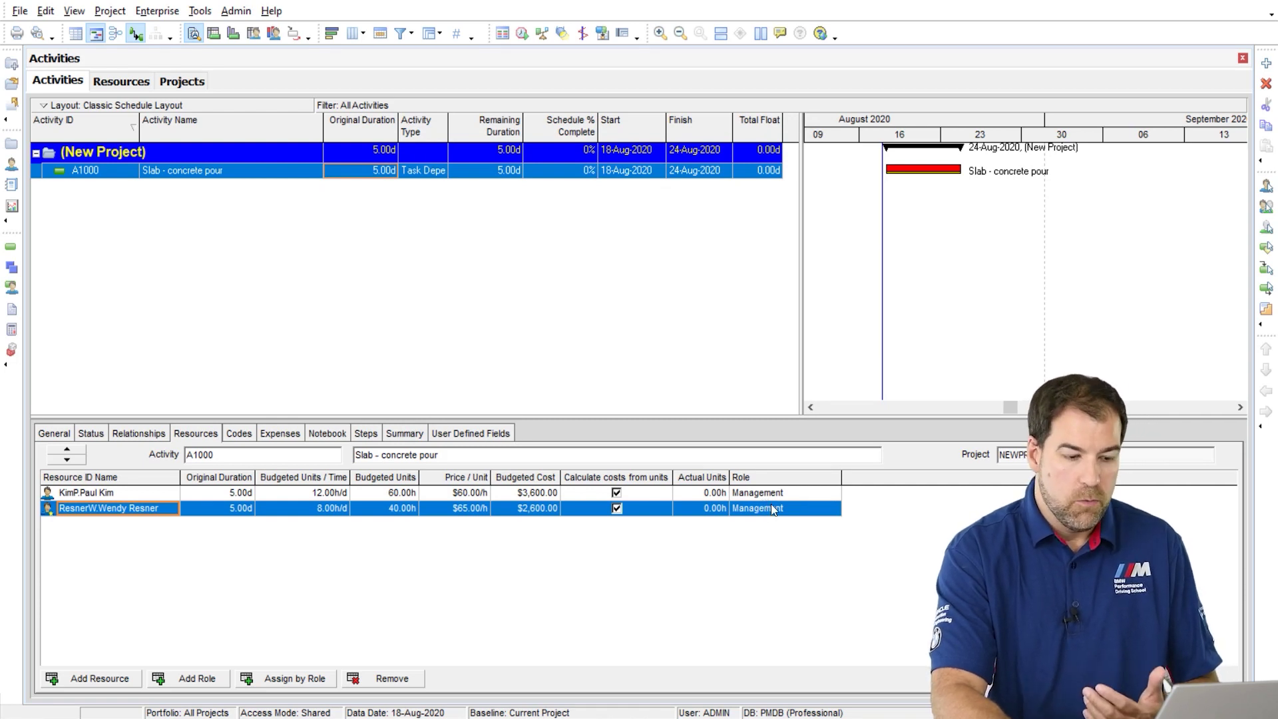
click(158, 12)
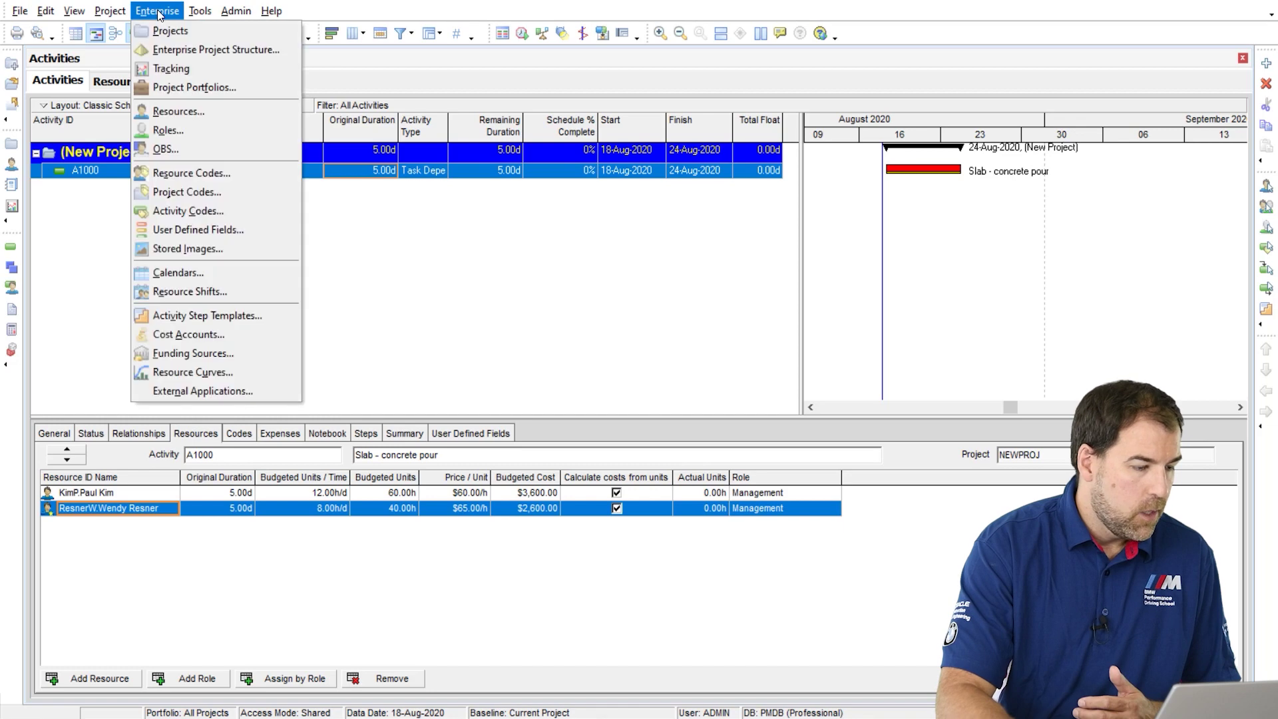
click(185, 135)
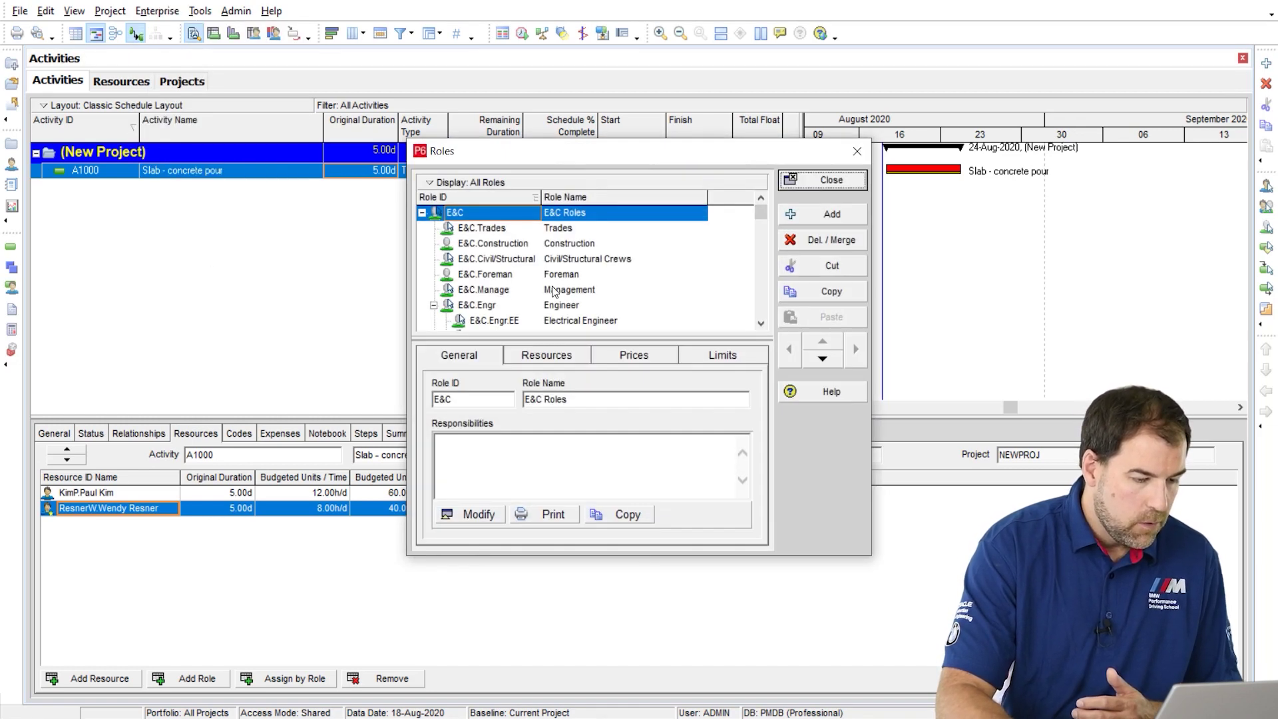
click(496, 290)
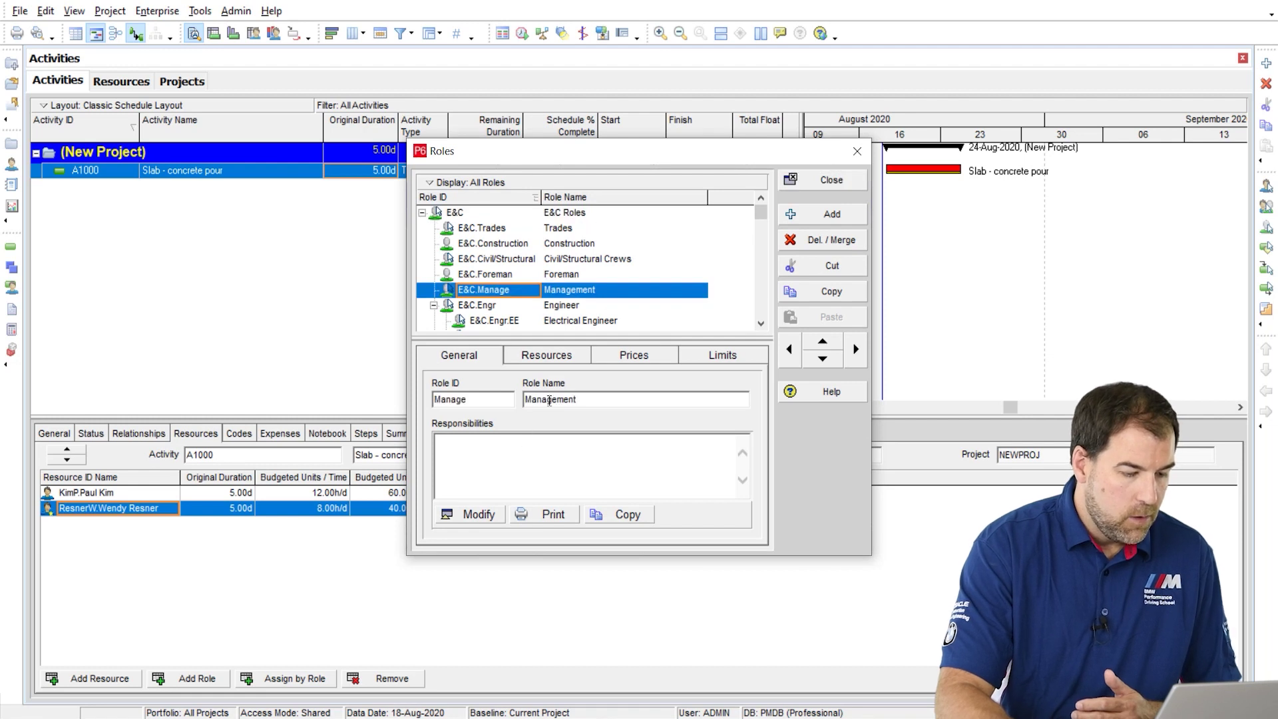
click(559, 356)
click(624, 361)
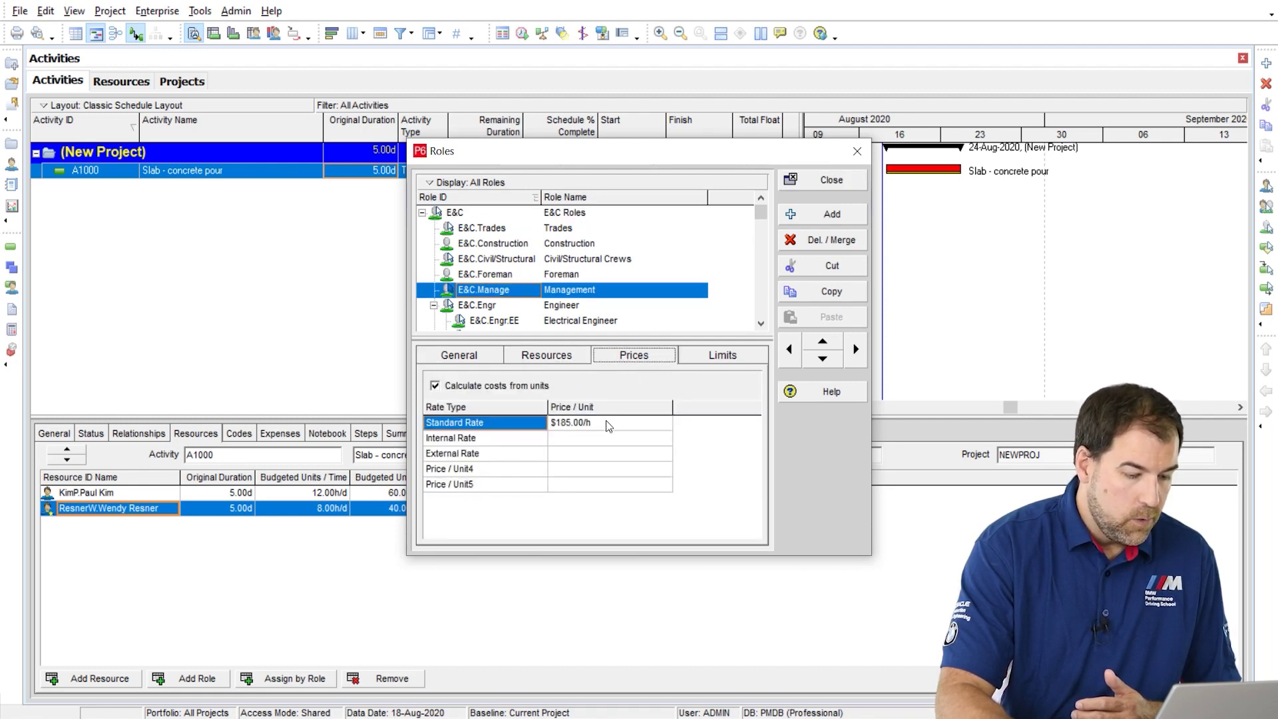
key(ctrl+Tab)
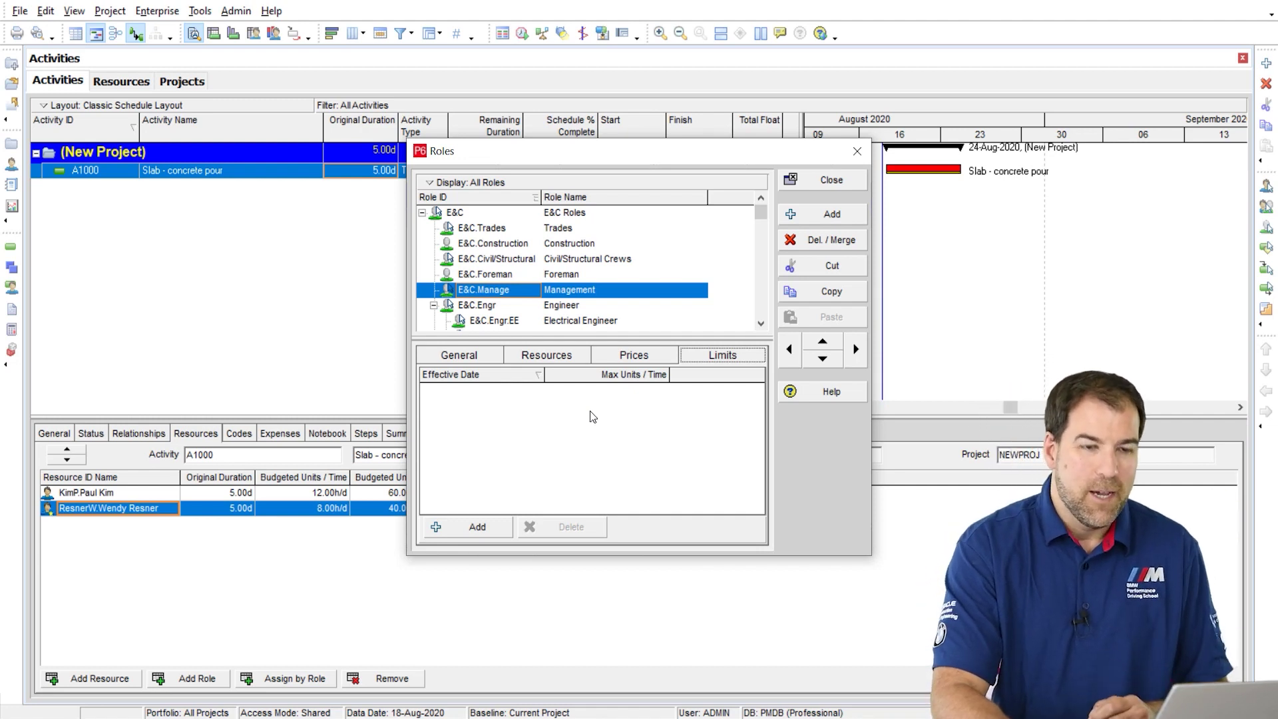
click(829, 180)
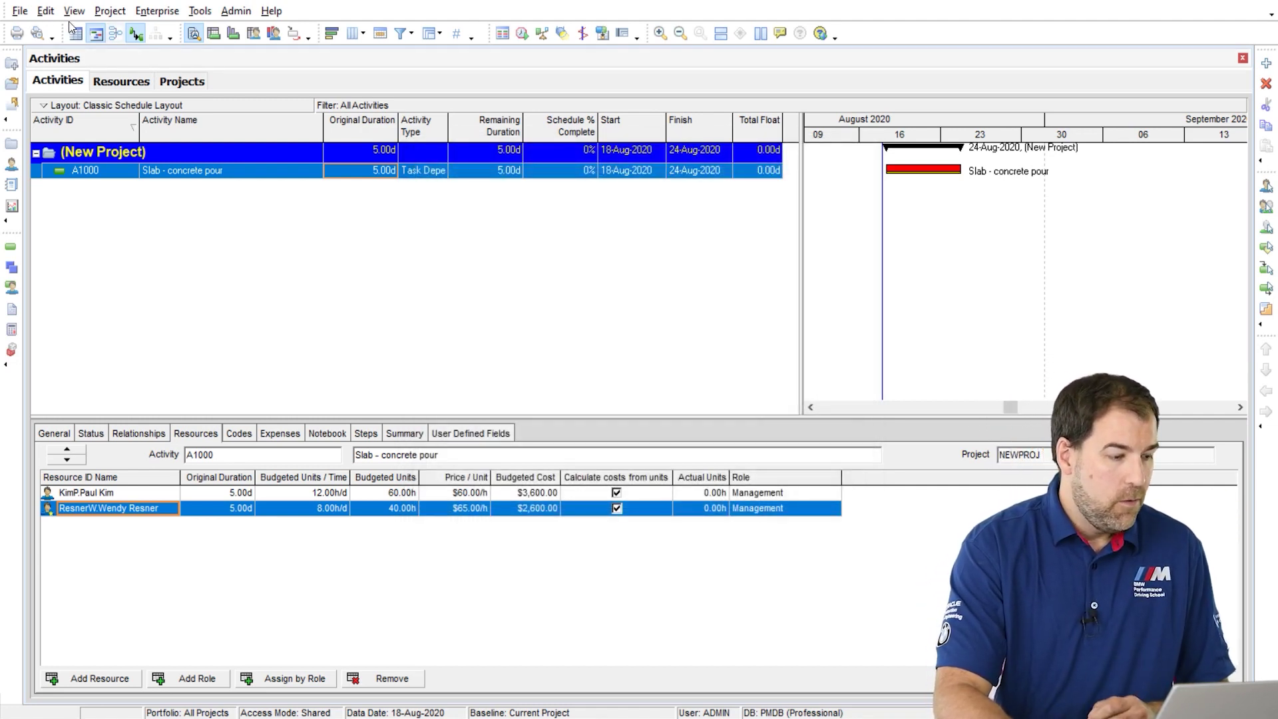
Step: Reopen User Preferences to verify Calculations still uses the resource's Price per Unit
click(45, 13)
click(73, 56)
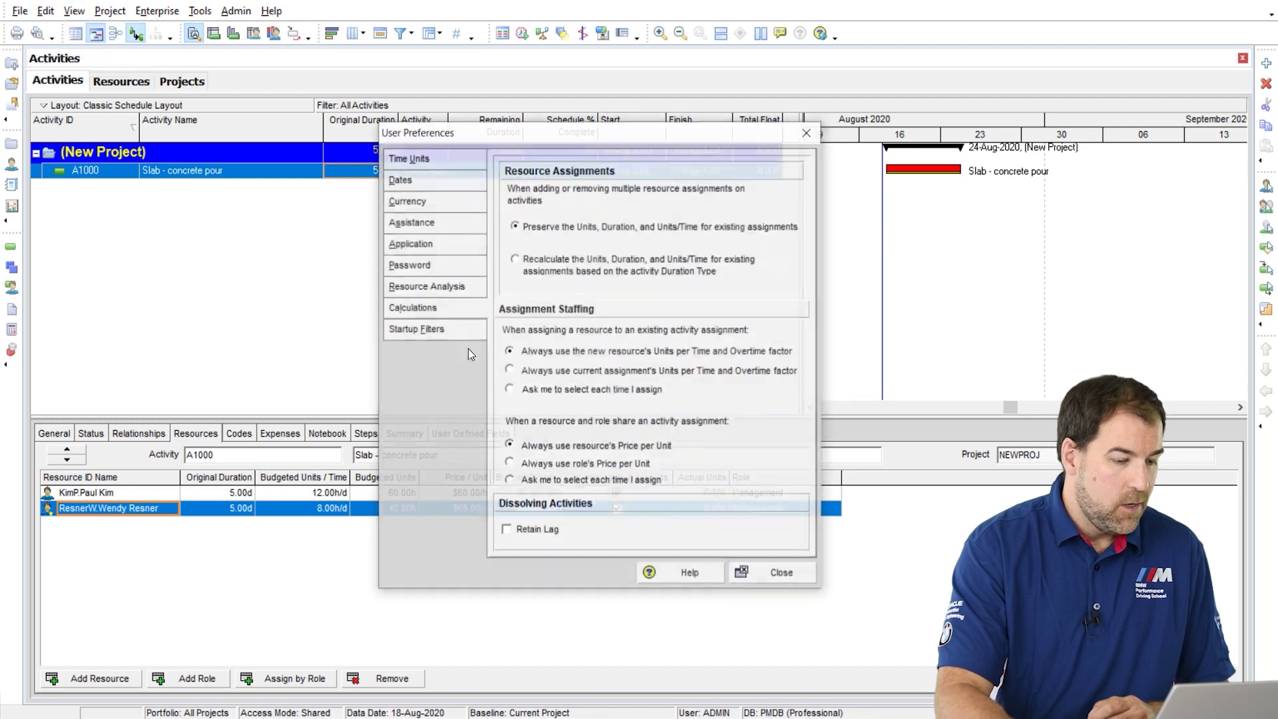